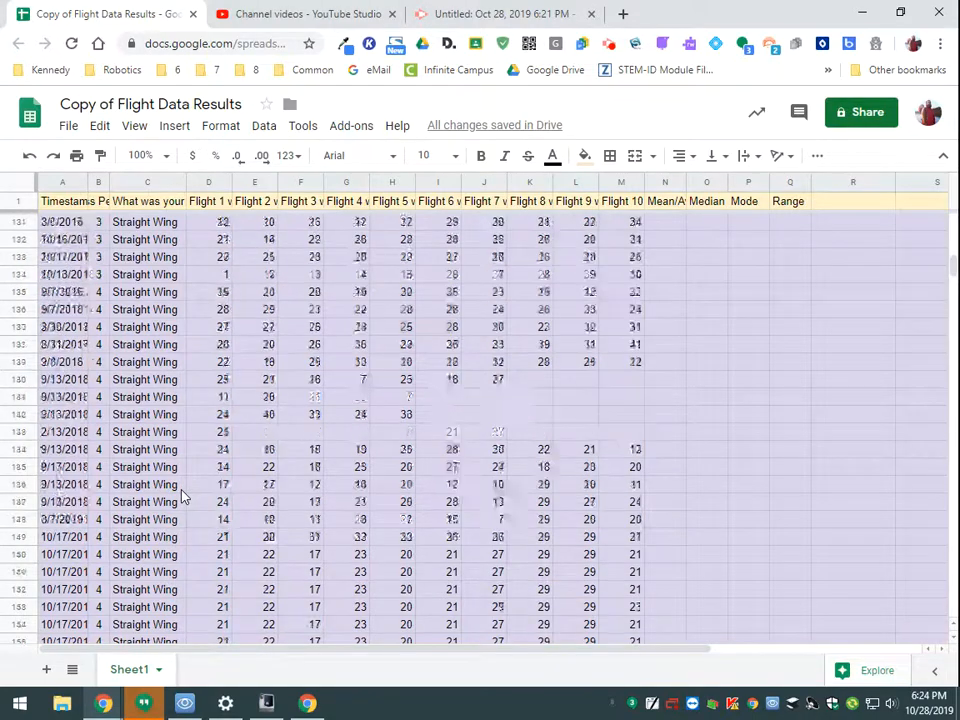
# - Merge the cells of columns A to M in the empty row 56 beneath the Delta Wing data
pyautogui.scroll(11, 182, 494)
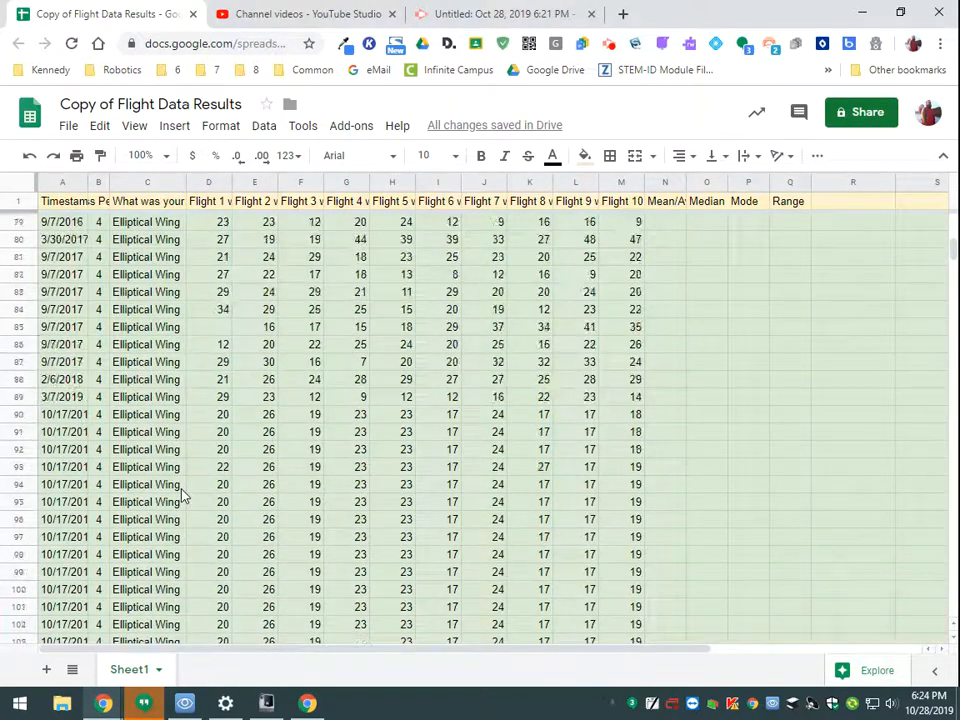
pyautogui.scroll(6, 205, 494)
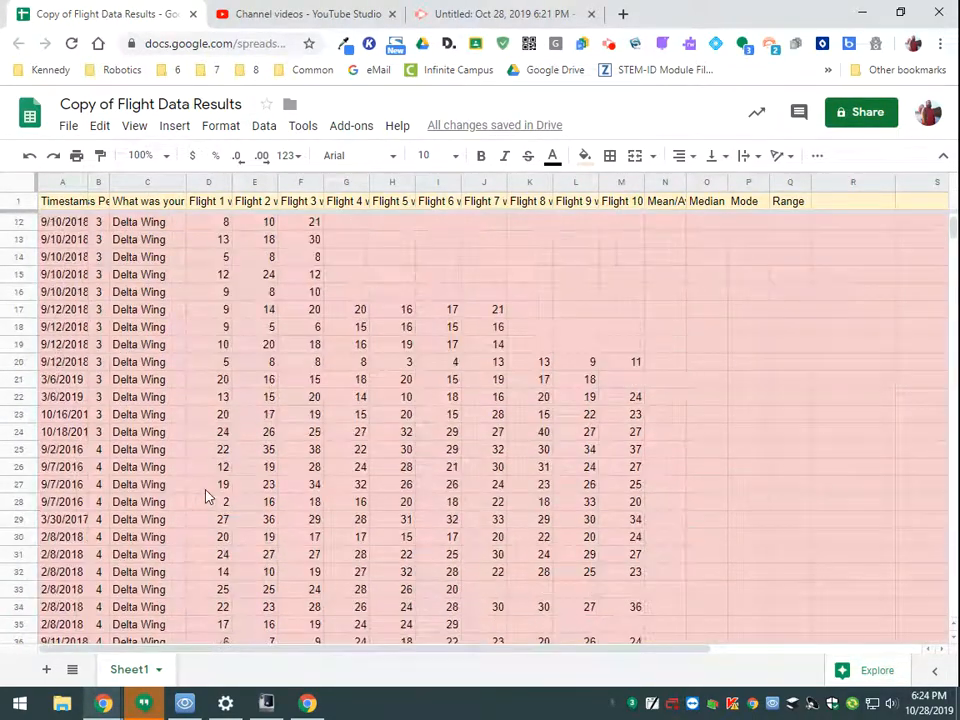
pyautogui.scroll(-1, 205, 494)
pyautogui.scroll(-7, 205, 494)
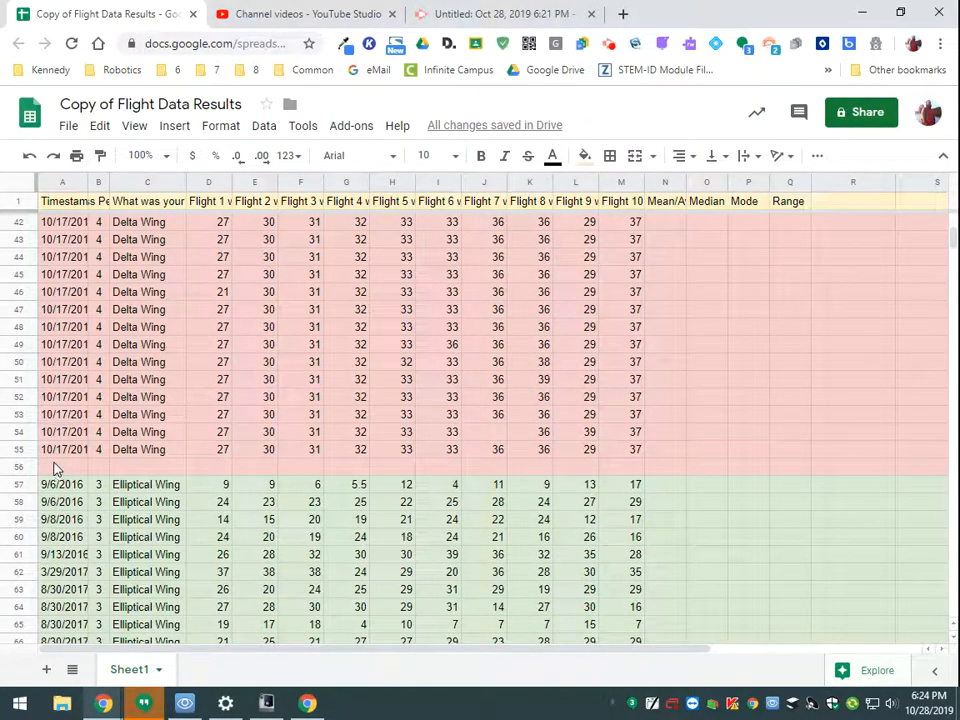
pyautogui.click(55, 468)
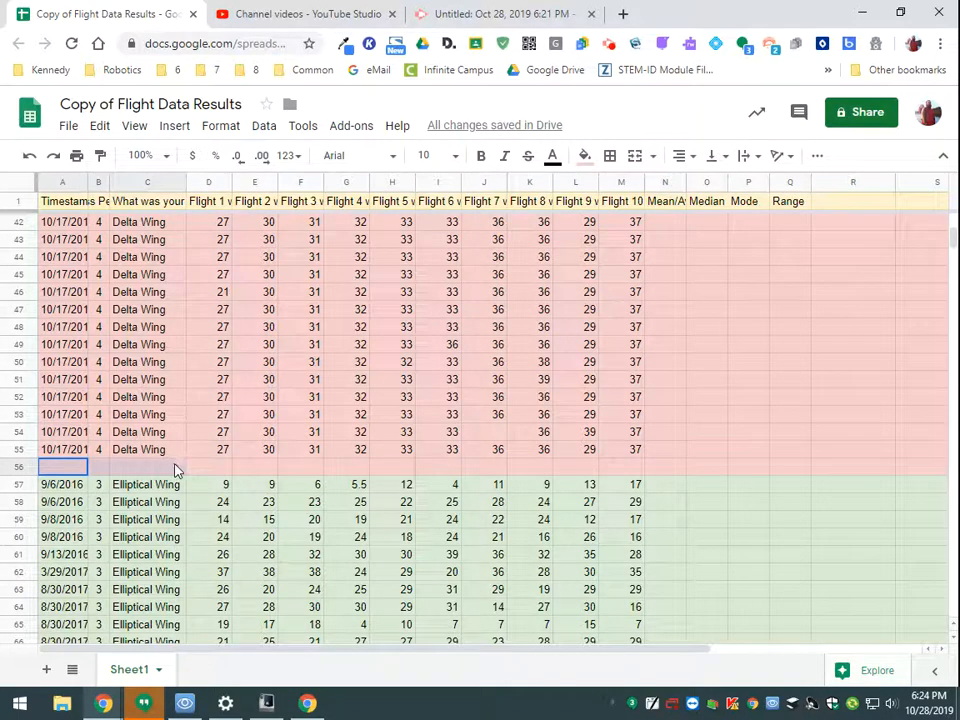
pyautogui.keyDown('shift'); pyautogui.click(617, 468); pyautogui.keyUp('shift')
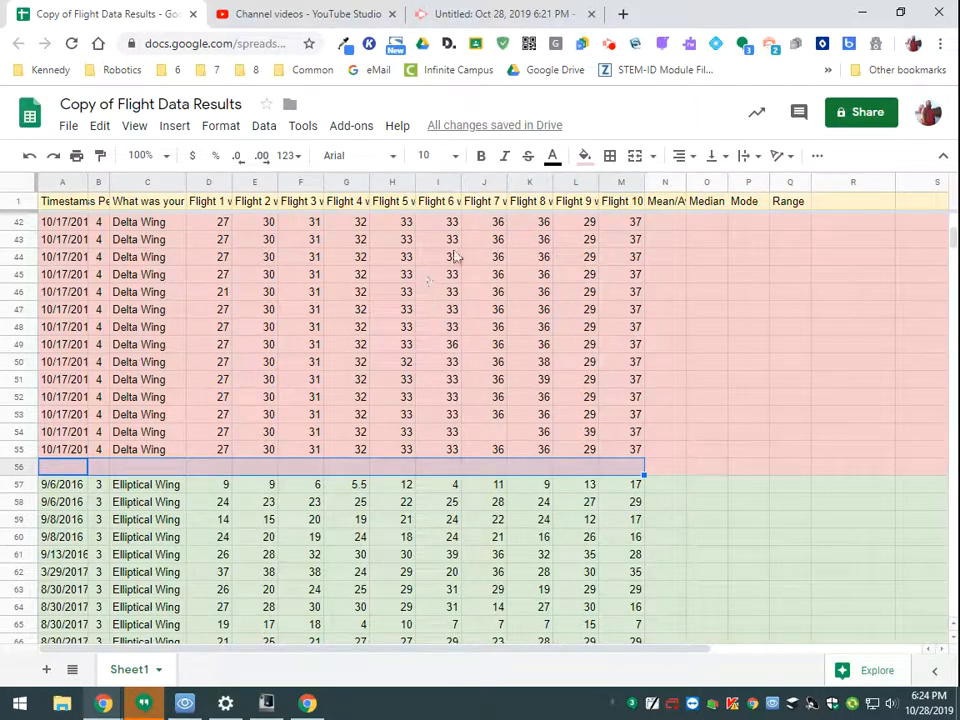
pyautogui.click(636, 158)
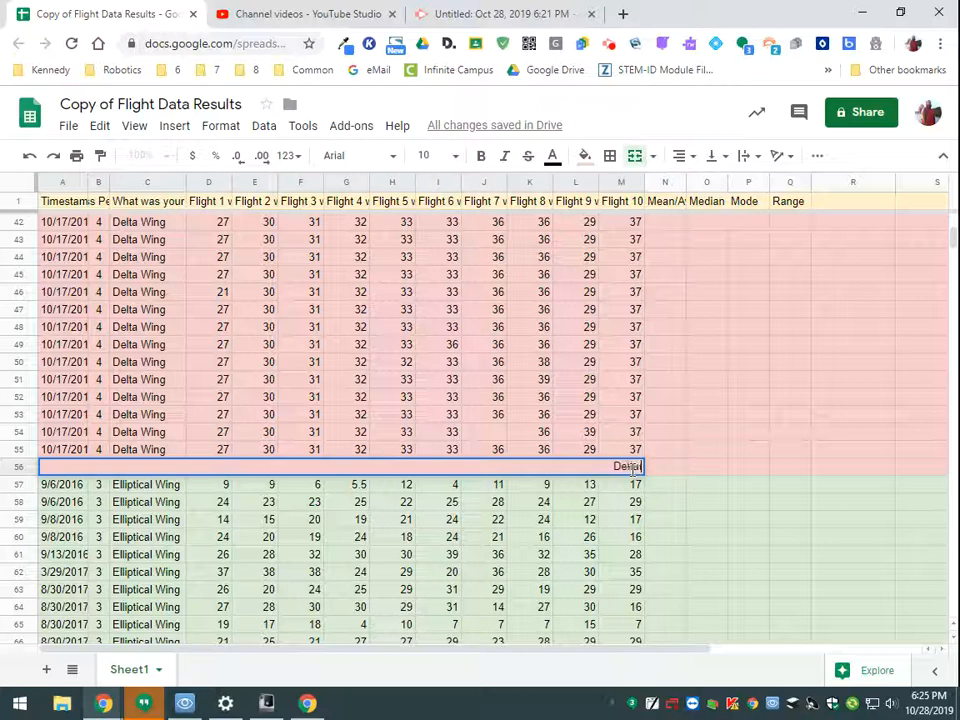
# - Label the merged row 56 "Delta Wing Totals" in bold
pyautogui.write('Wing Totals')
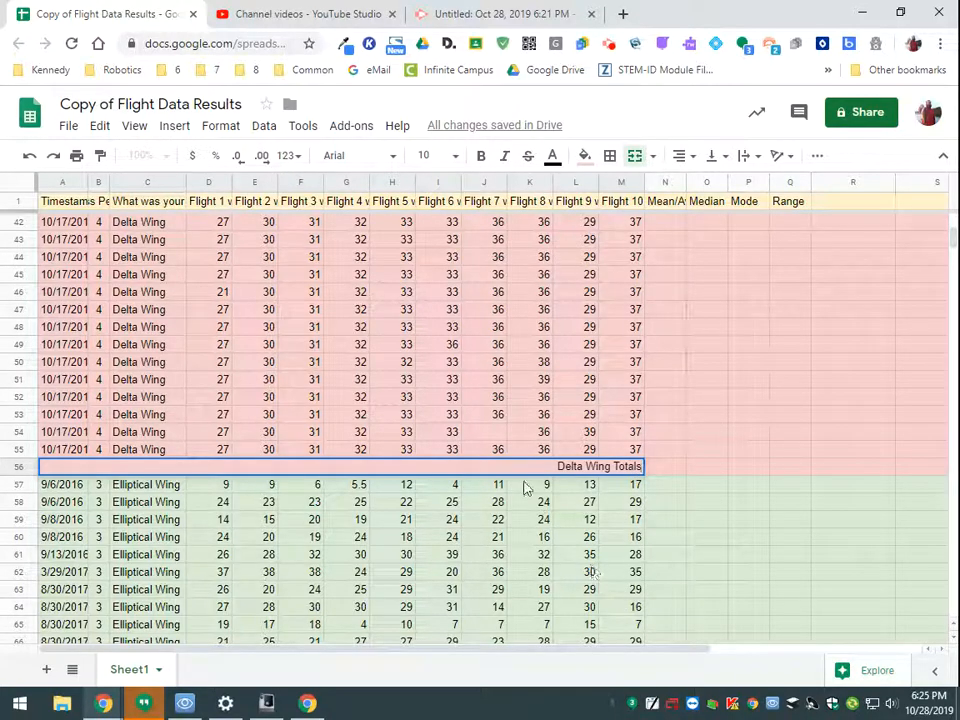
pyautogui.moveTo(556, 467); pyautogui.dragTo(645, 470)
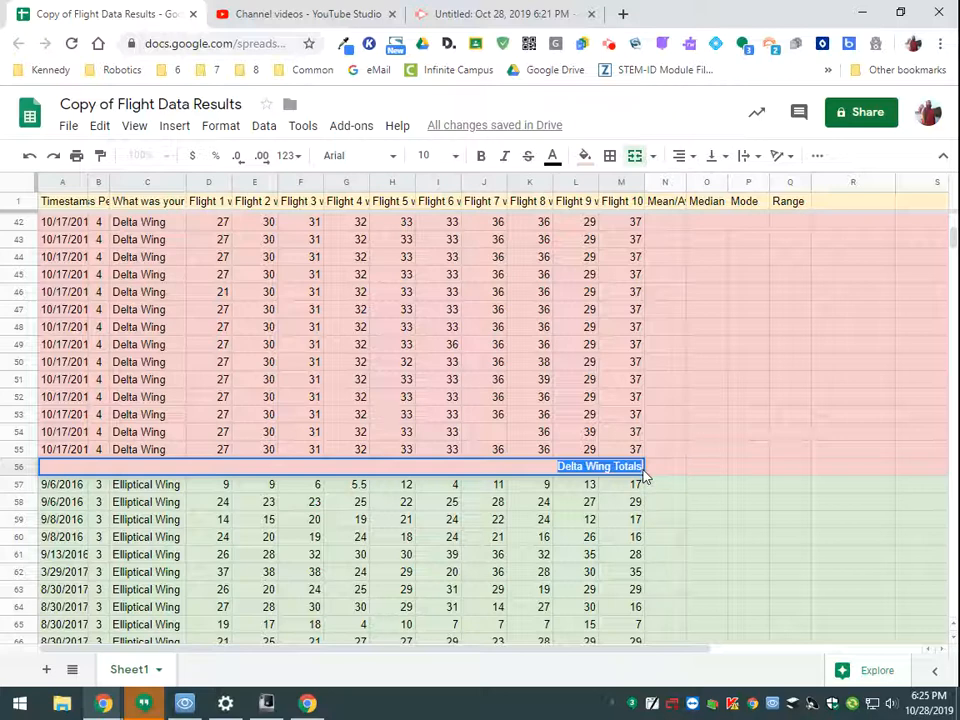
pyautogui.click(482, 158)
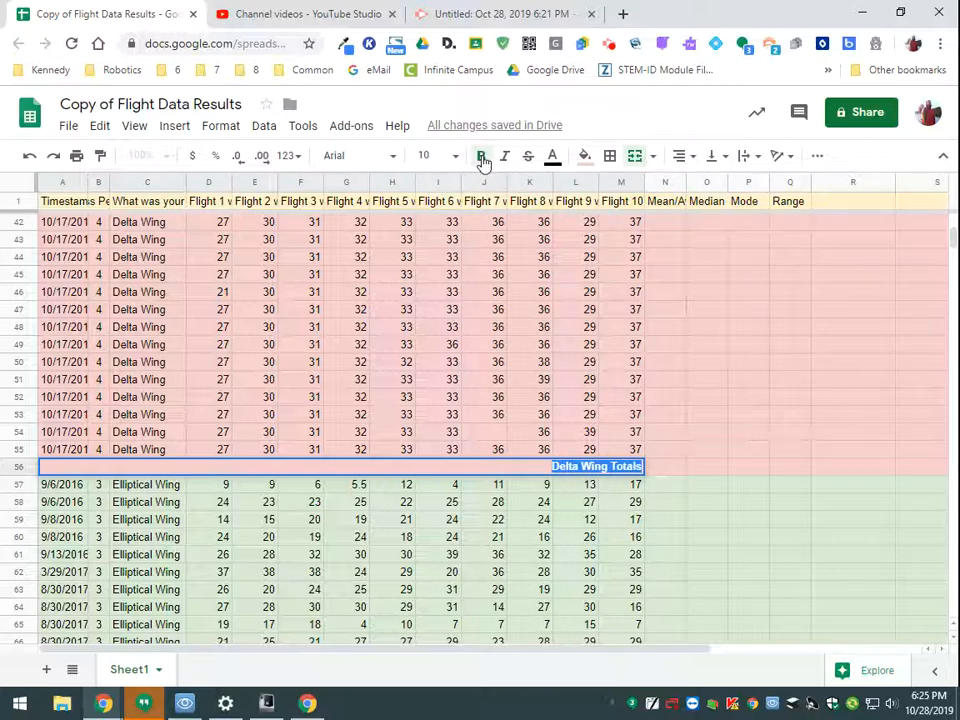
pyautogui.click(665, 469)
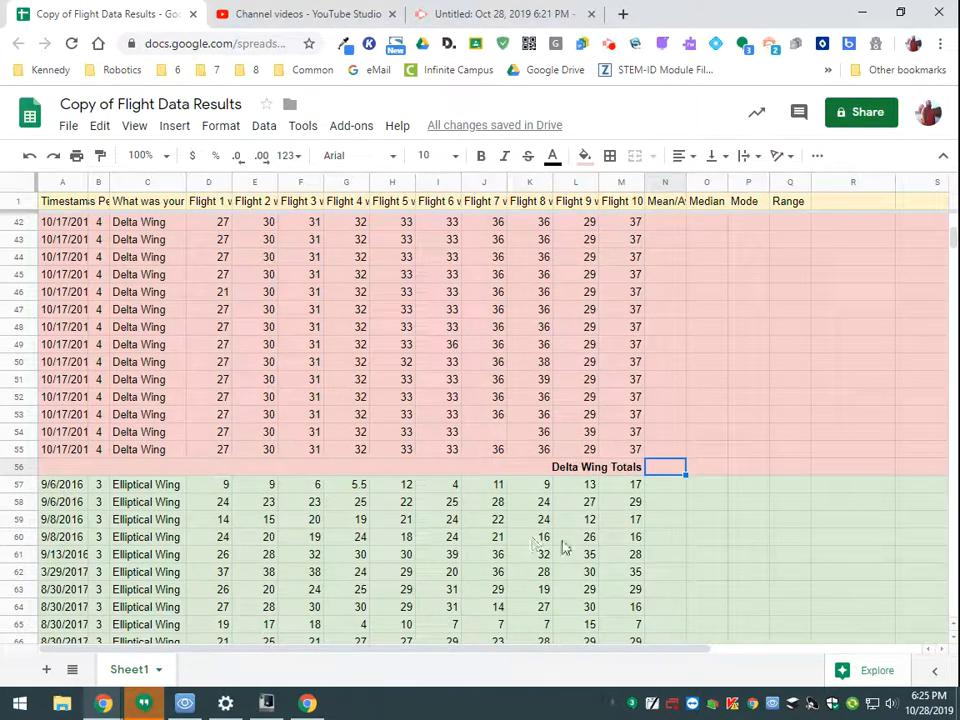
# - Try left and center alignment on the Delta Wing Totals label and return it to right alignment
pyautogui.moveTo(620, 467); pyautogui.dragTo(50, 467)
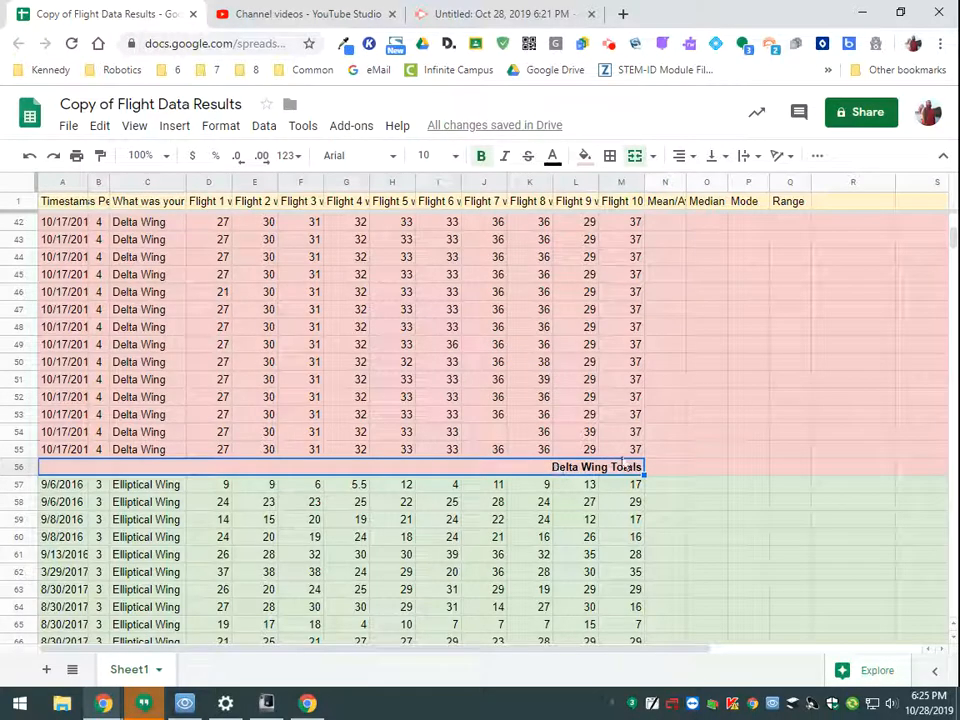
pyautogui.click(634, 155)
pyautogui.click(680, 155)
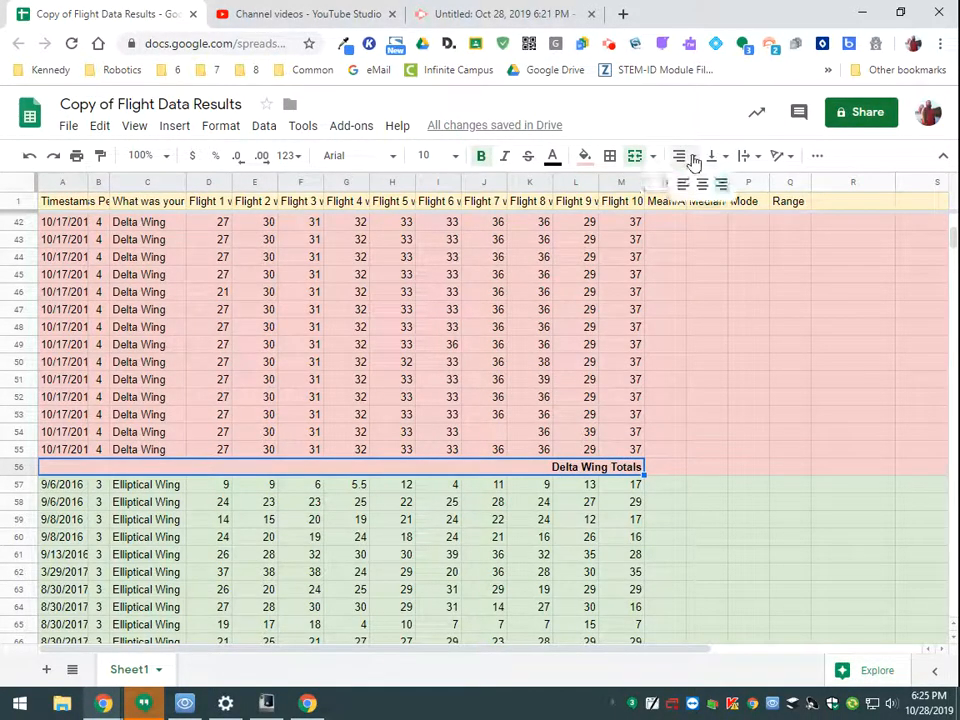
pyautogui.click(683, 188)
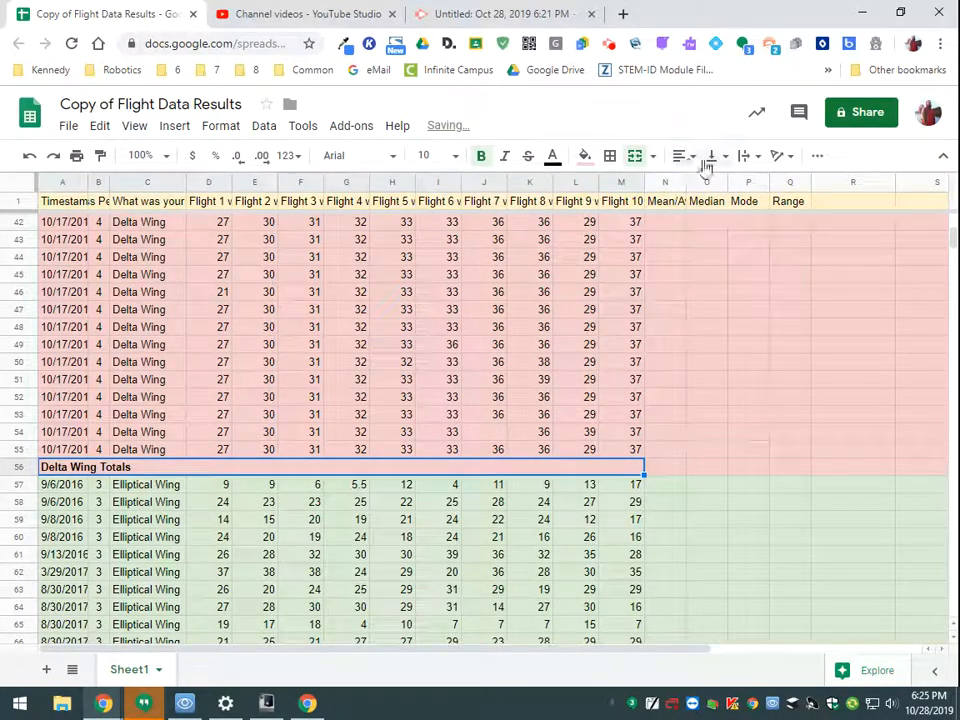
pyautogui.click(703, 183)
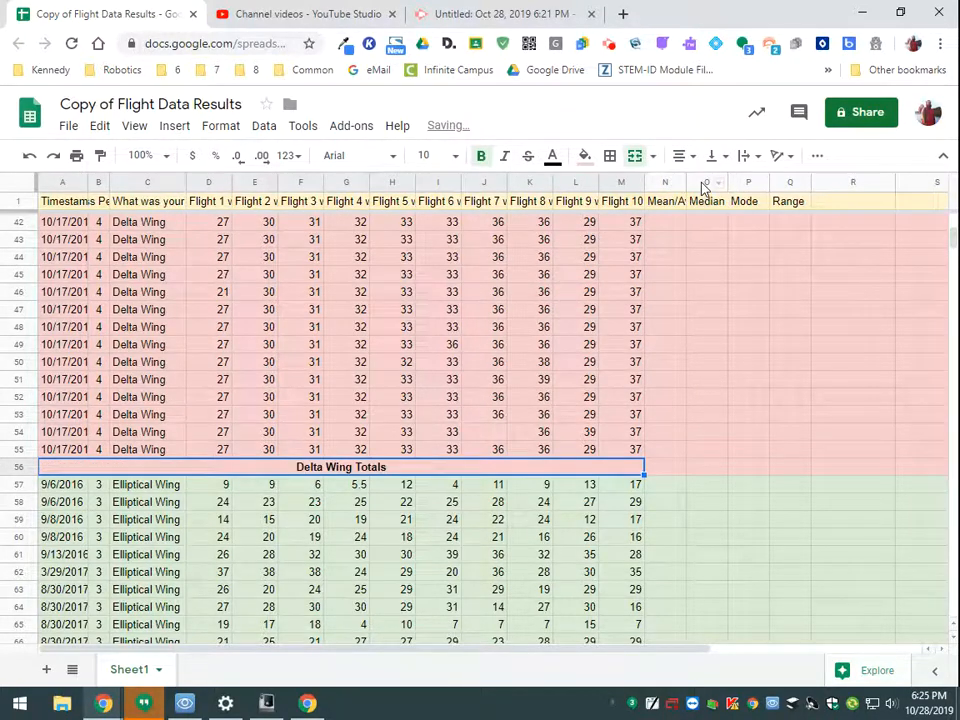
pyautogui.click(686, 157)
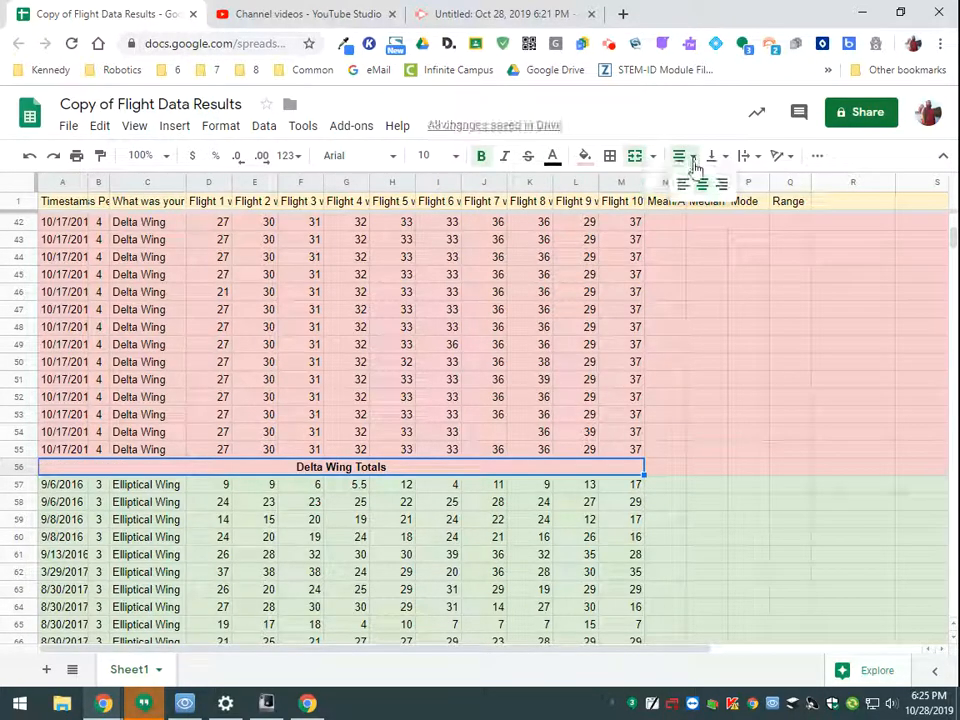
pyautogui.click(722, 188)
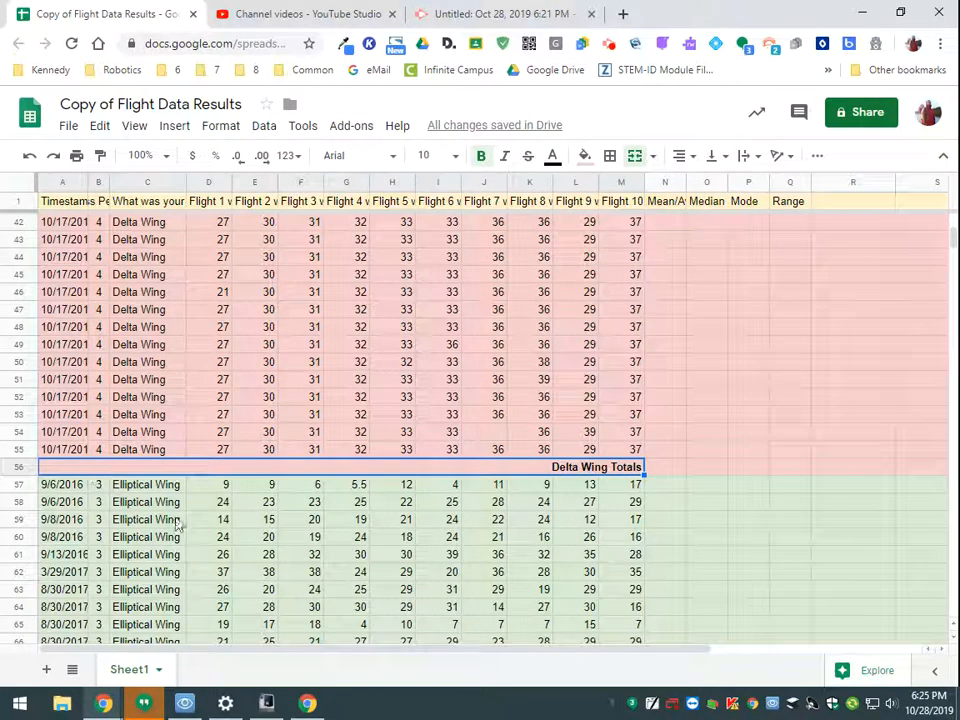
# - Merge the cells of columns A to M in the empty row 111 beneath the Elliptical Wing data
pyautogui.scroll(-3, 222, 530)
pyautogui.scroll(-15, 222, 530)
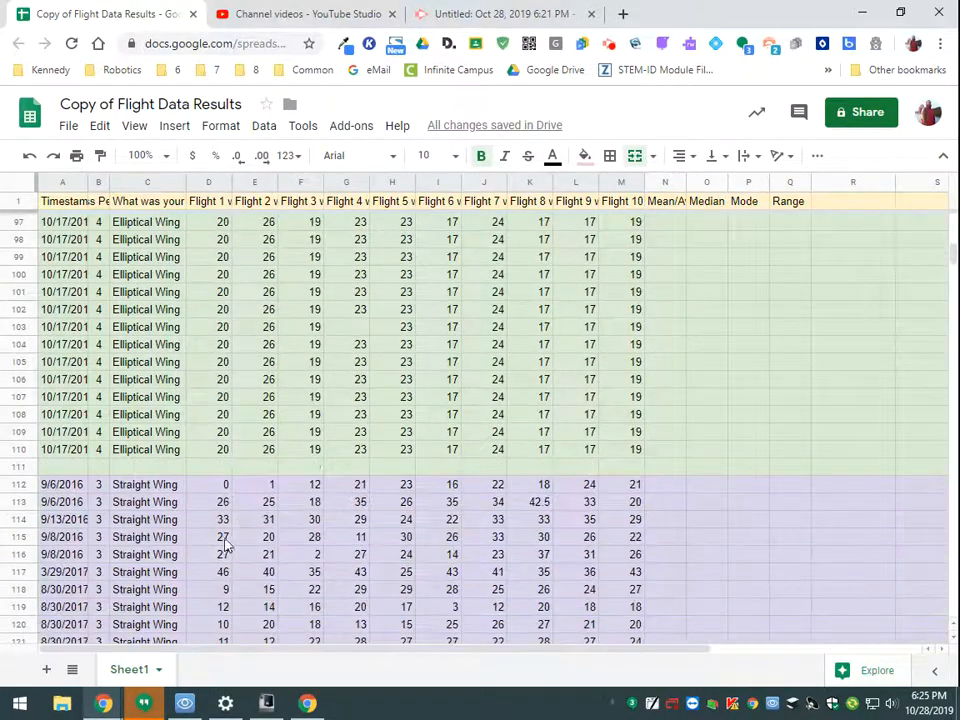
pyautogui.moveTo(68, 470); pyautogui.dragTo(641, 469)
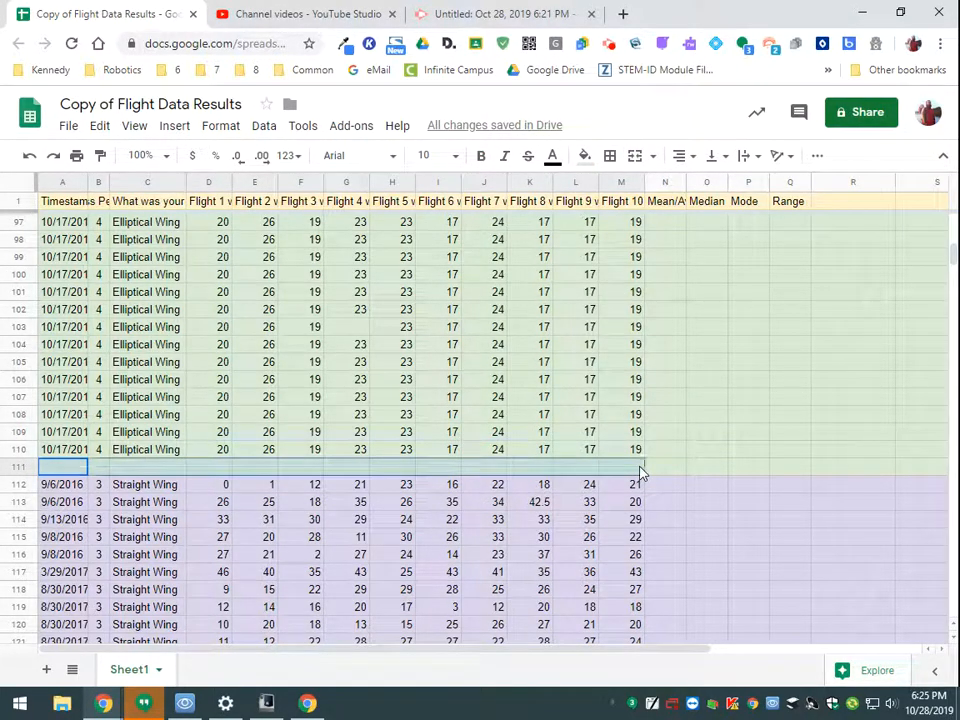
pyautogui.click(634, 158)
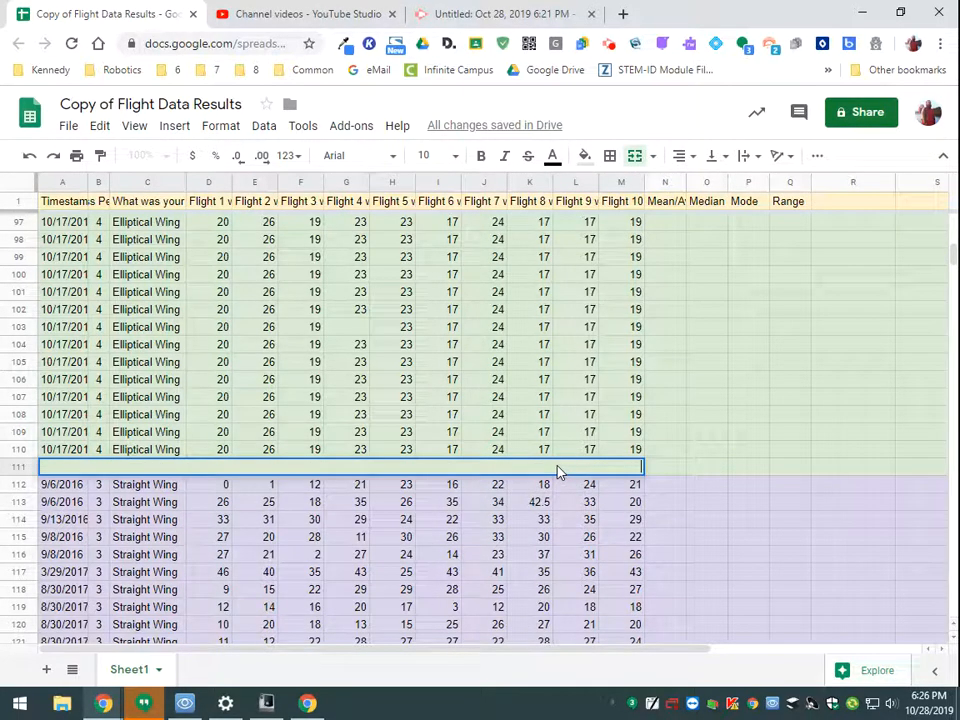
# - Label the merged row 111 "Elliptical Wing Totals" in bold
pyautogui.press('Return')
pyautogui.write('Elliptical Wing Totals')
pyautogui.moveTo(641, 466); pyautogui.dragTo(545, 466)
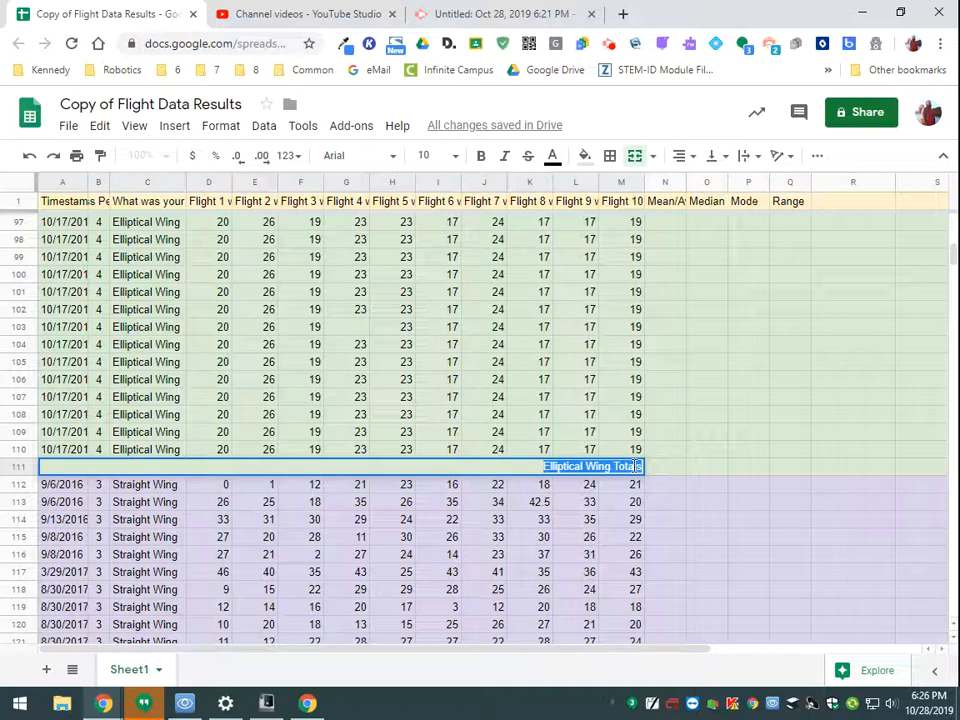
pyautogui.hotkey('ctrl', 'b')
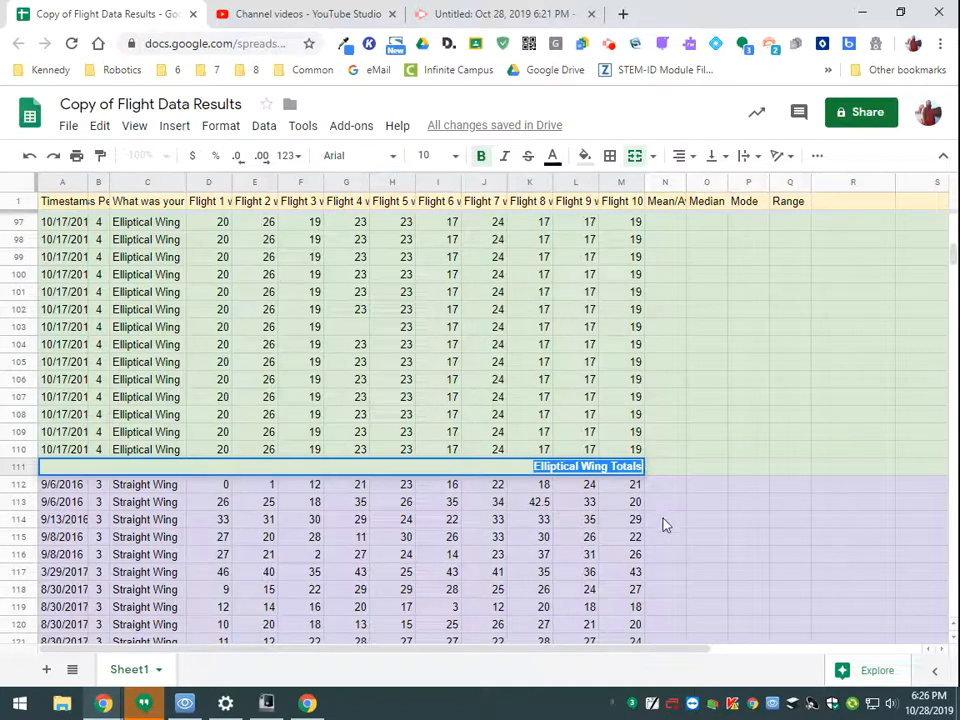
pyautogui.scroll(-1, 430, 553)
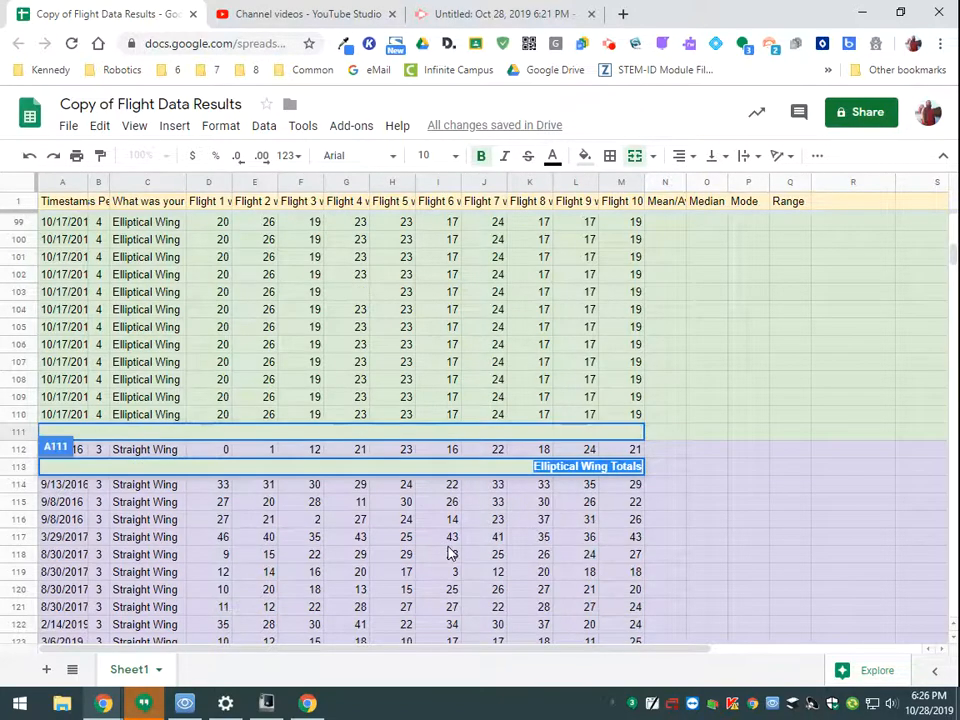
pyautogui.click(677, 470)
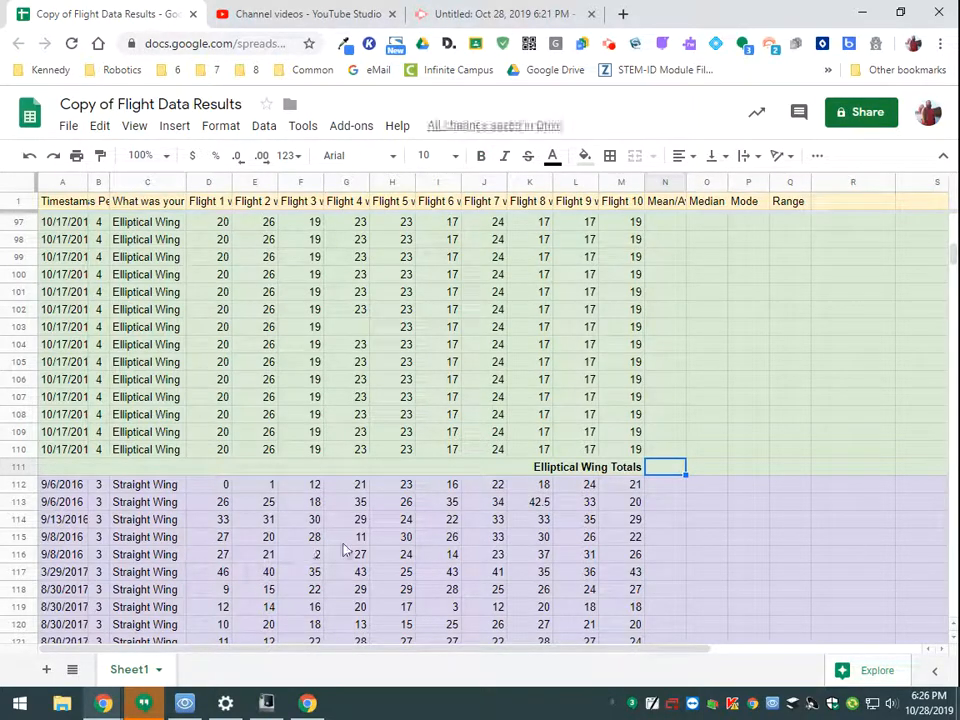
# - Merge the cells of columns A to M in the empty row 164 beneath the Straight Wing data
pyautogui.scroll(-5, 533, 571)
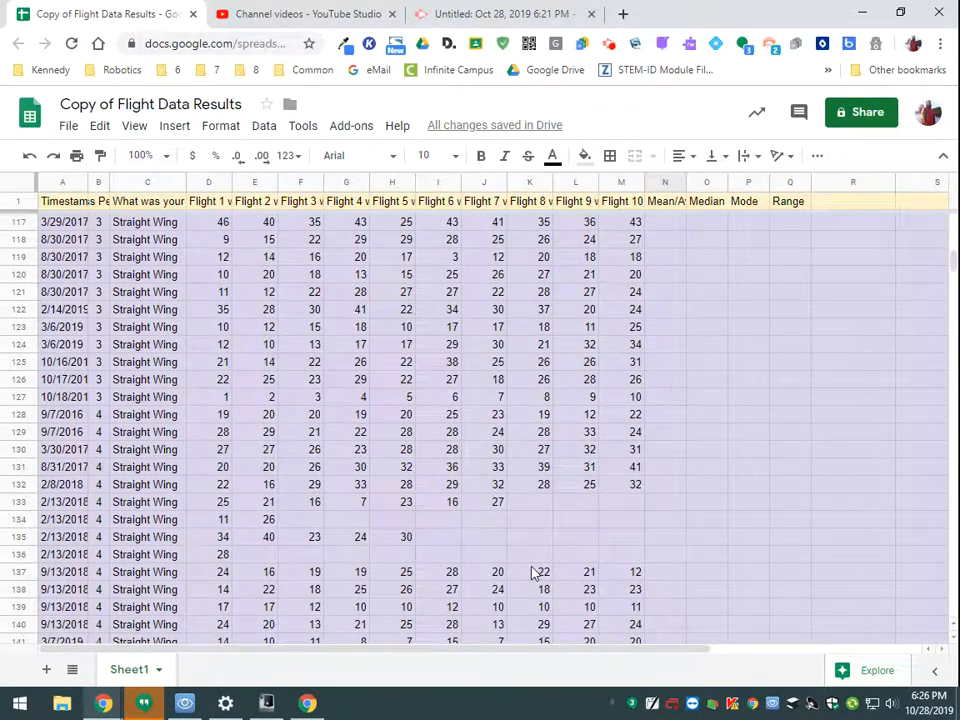
pyautogui.scroll(-9, 555, 553)
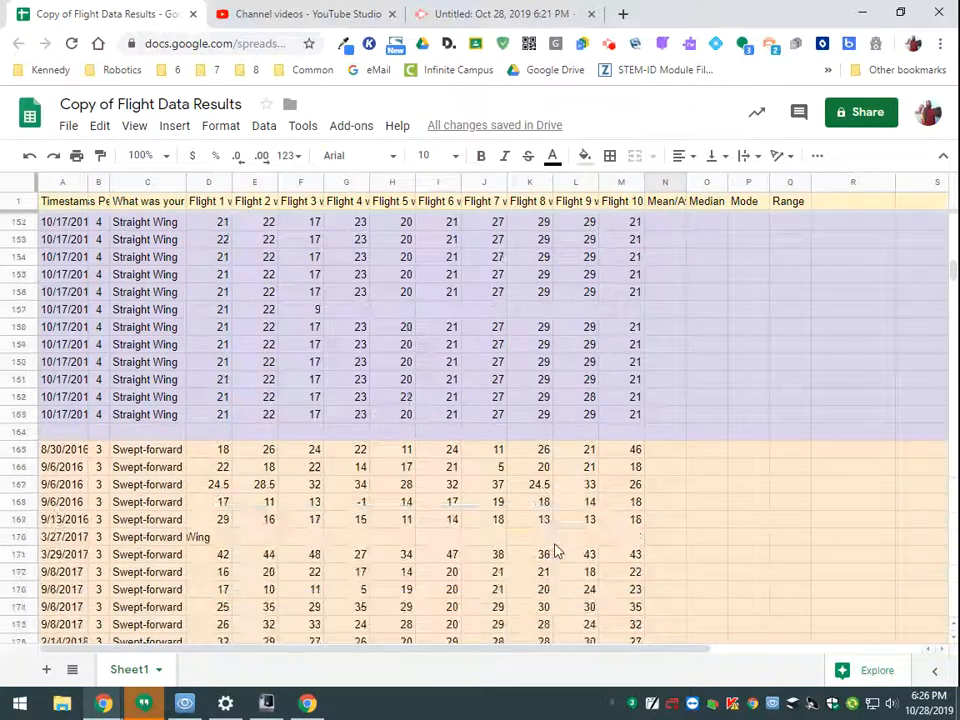
pyautogui.scroll(-2, 557, 551)
pyautogui.click(52, 345)
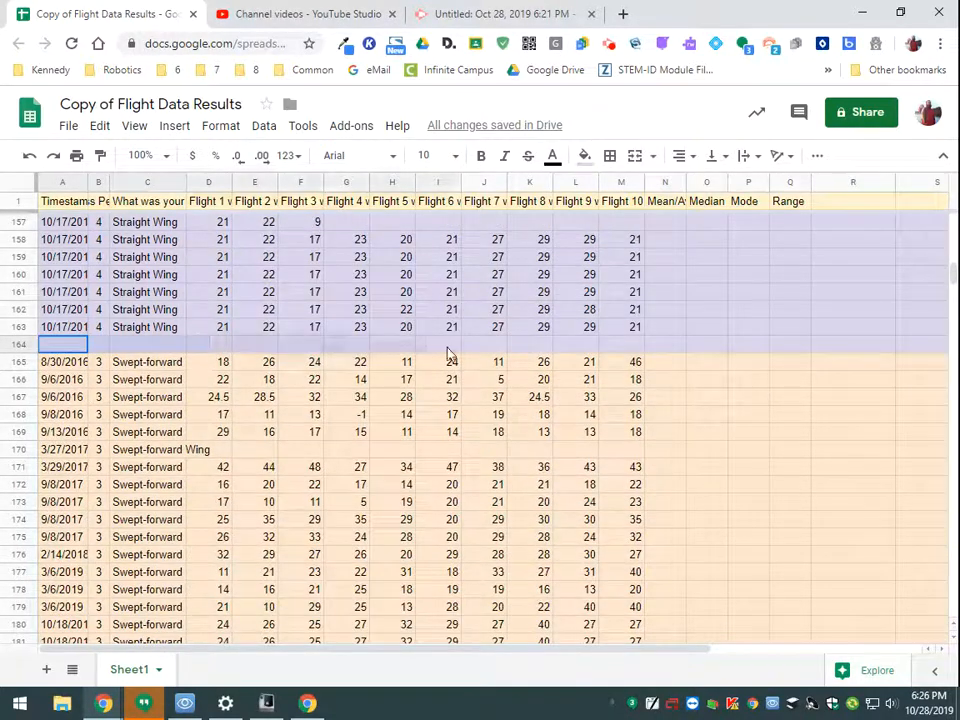
pyautogui.moveTo(448, 355); pyautogui.dragTo(612, 351)
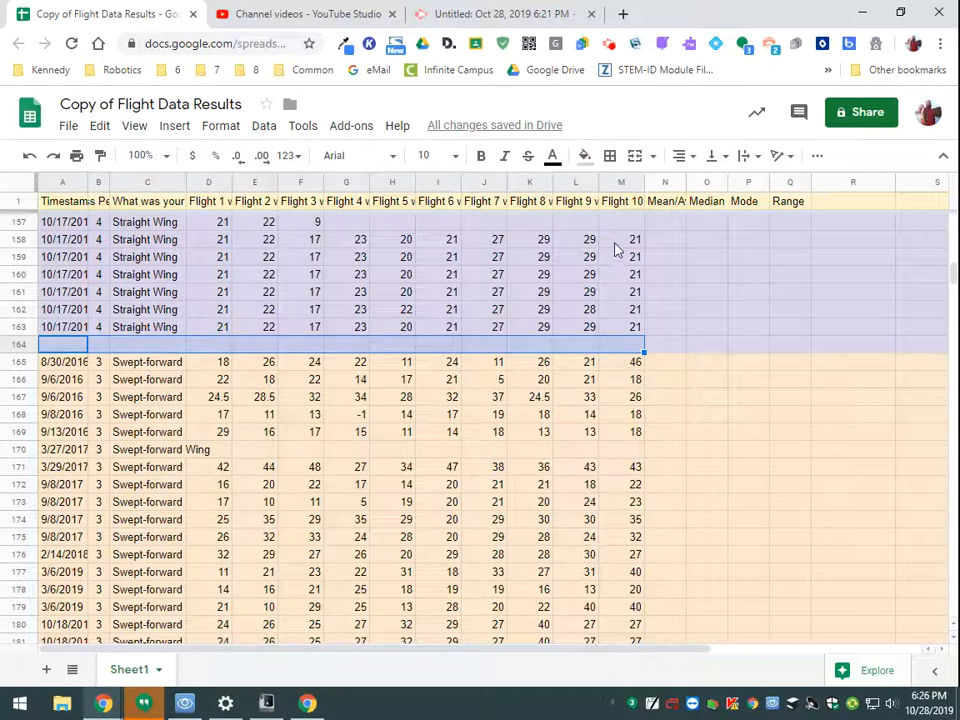
pyautogui.click(634, 157)
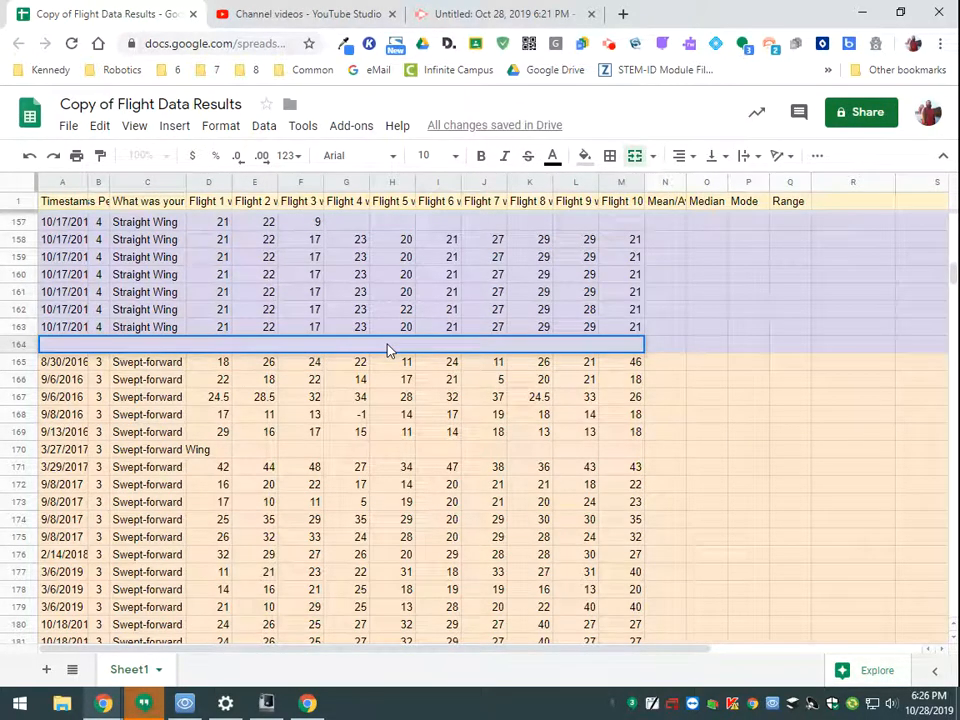
# - Label the merged row 164 "Straight Wing Totals" in bold
pyautogui.write('Straight Wing Total')
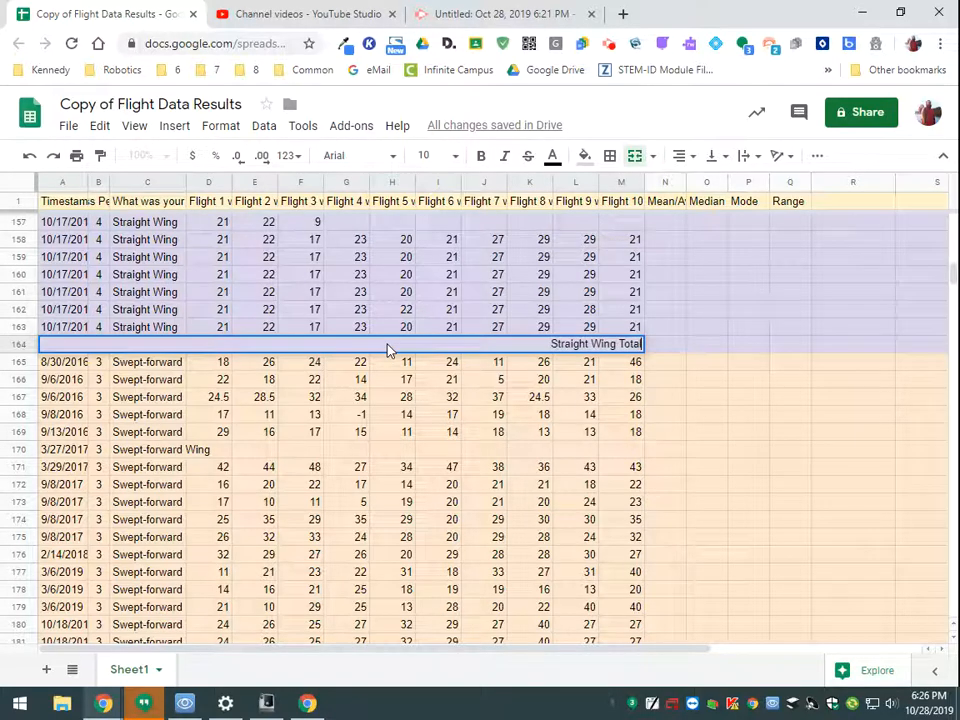
pyautogui.write('s')
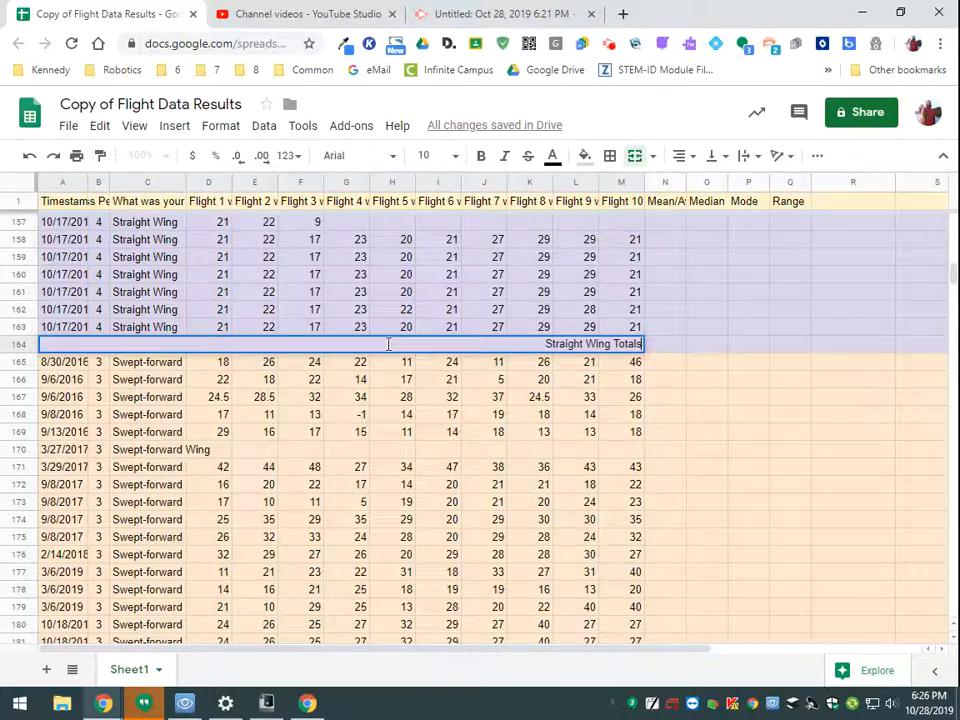
pyautogui.hotkey('ctrl', 'a')
pyautogui.hotkey('ctrl', 'b')
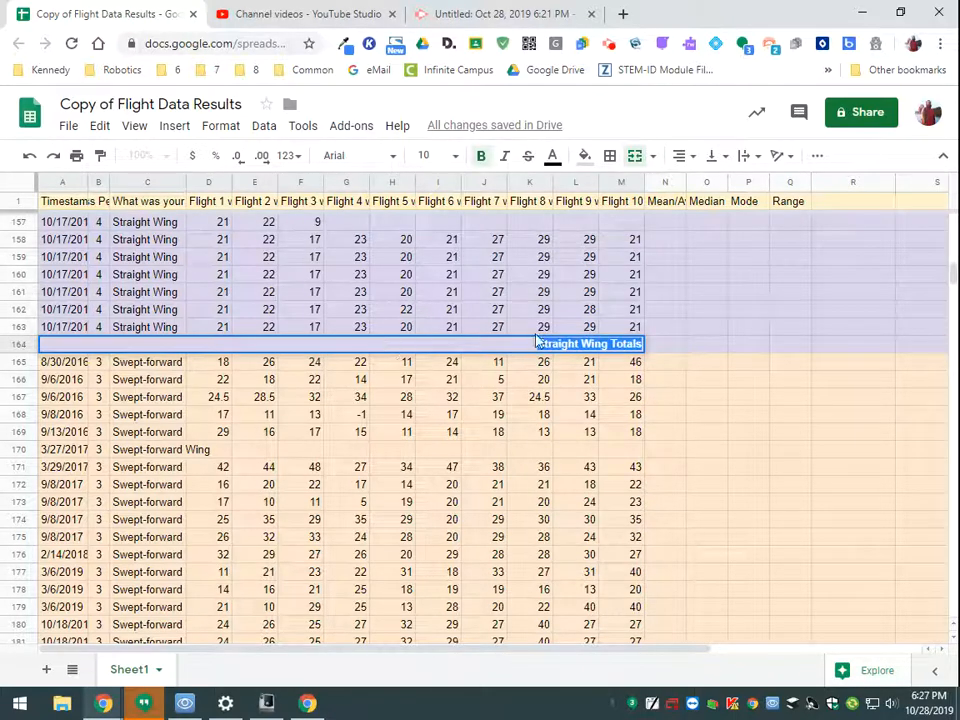
pyautogui.click(674, 349)
# - Merge the cells of columns A to M in the empty row 245 beneath the Swept-forward Wing data
pyautogui.scroll(-18, 660, 422)
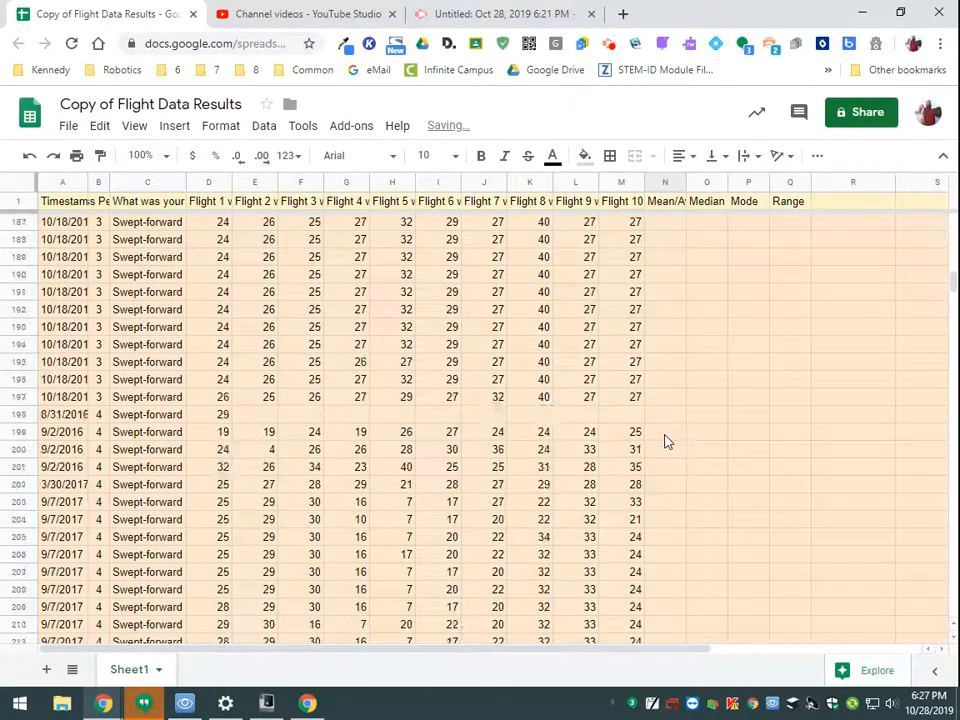
pyautogui.scroll(-5, 665, 445)
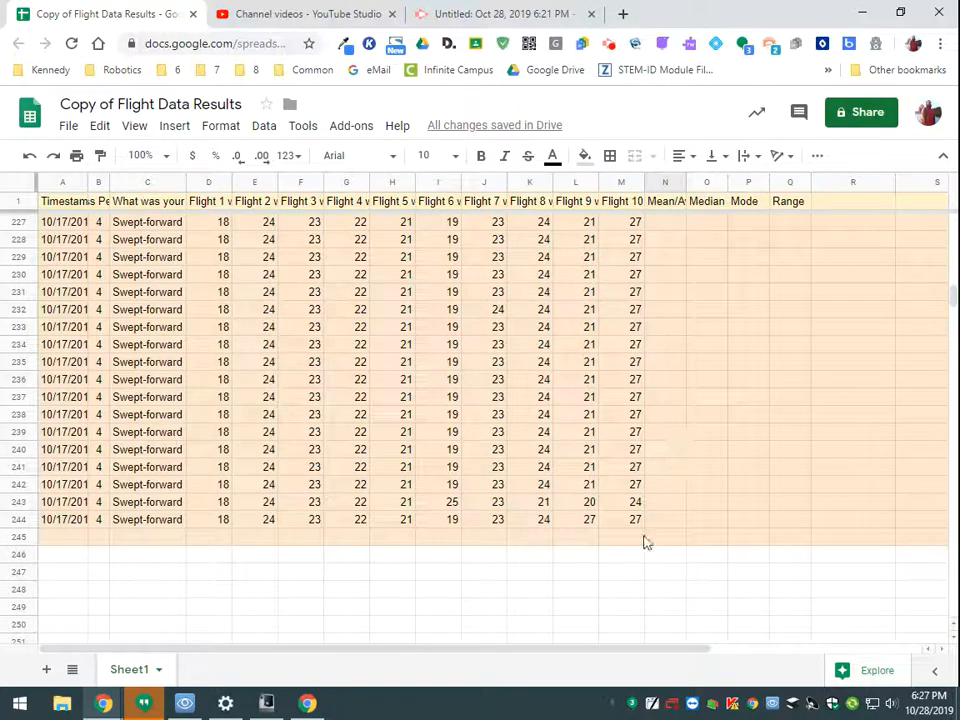
pyautogui.click(45, 541)
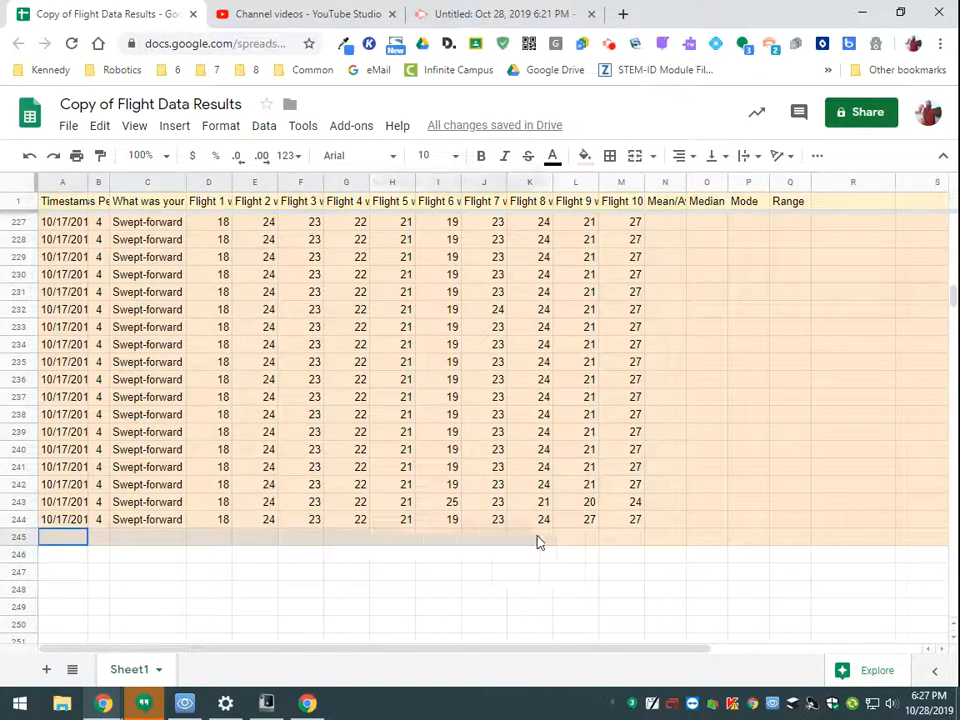
pyautogui.keyDown('shift'); pyautogui.click(632, 541); pyautogui.keyUp('shift')
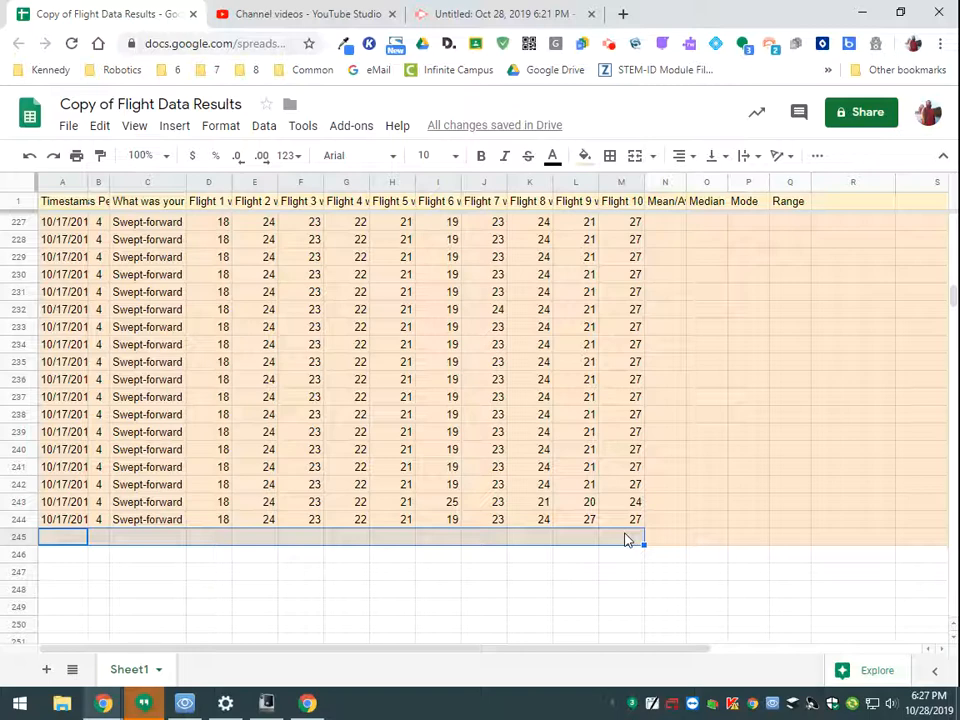
pyautogui.click(636, 158)
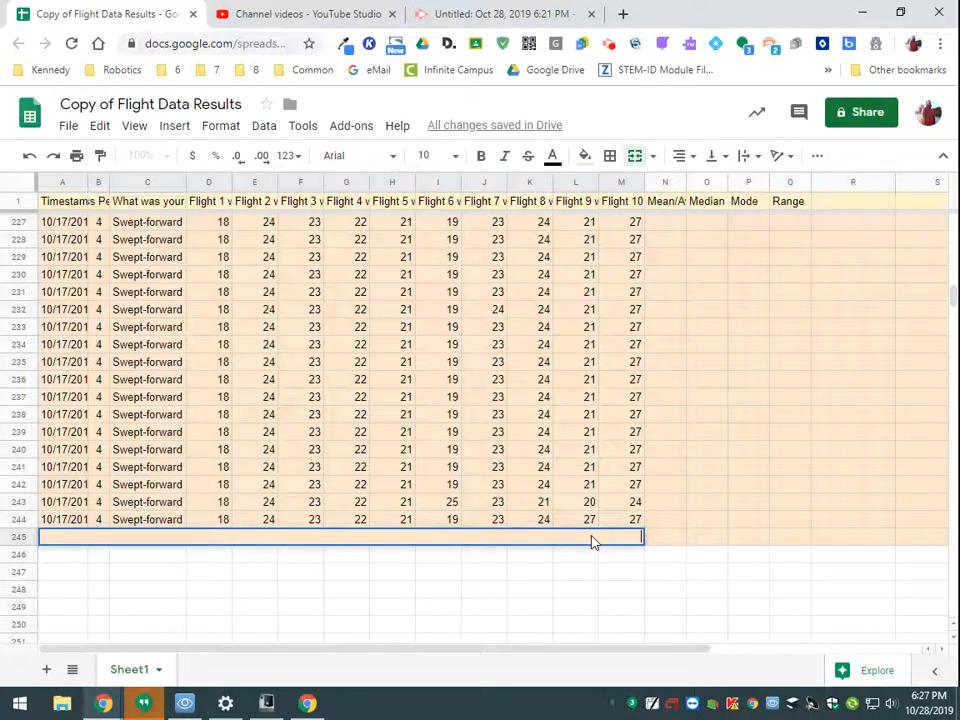
# - Label the merged row 245 "Swept Forward Totals"
pyautogui.write('Swept-Forward Totals')
pyautogui.tripleClick(592, 537)
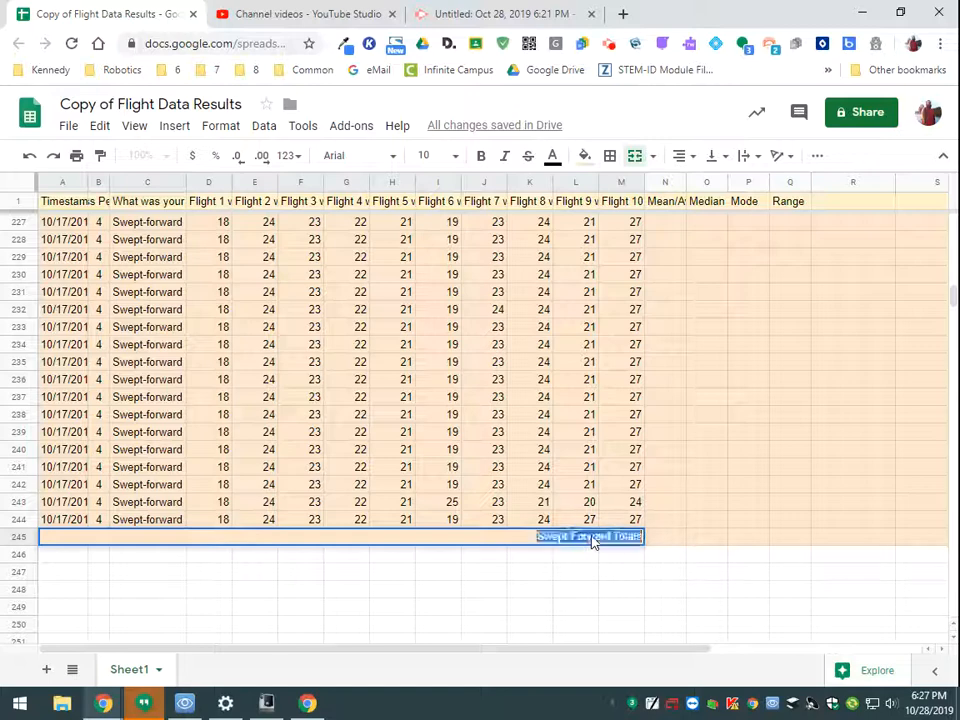
pyautogui.click(670, 544)
# - Review the totals rows beneath each wing type's data, going back to the Delta Wing section at the start of the sheet
pyautogui.scroll(10, 597, 540)
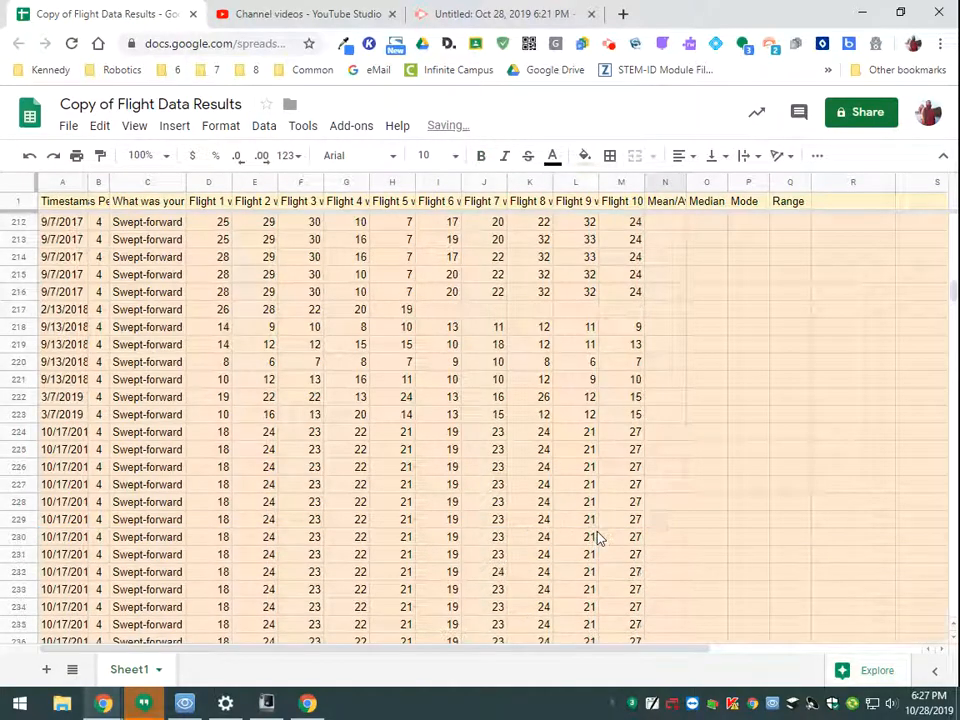
pyautogui.scroll(10, 598, 540)
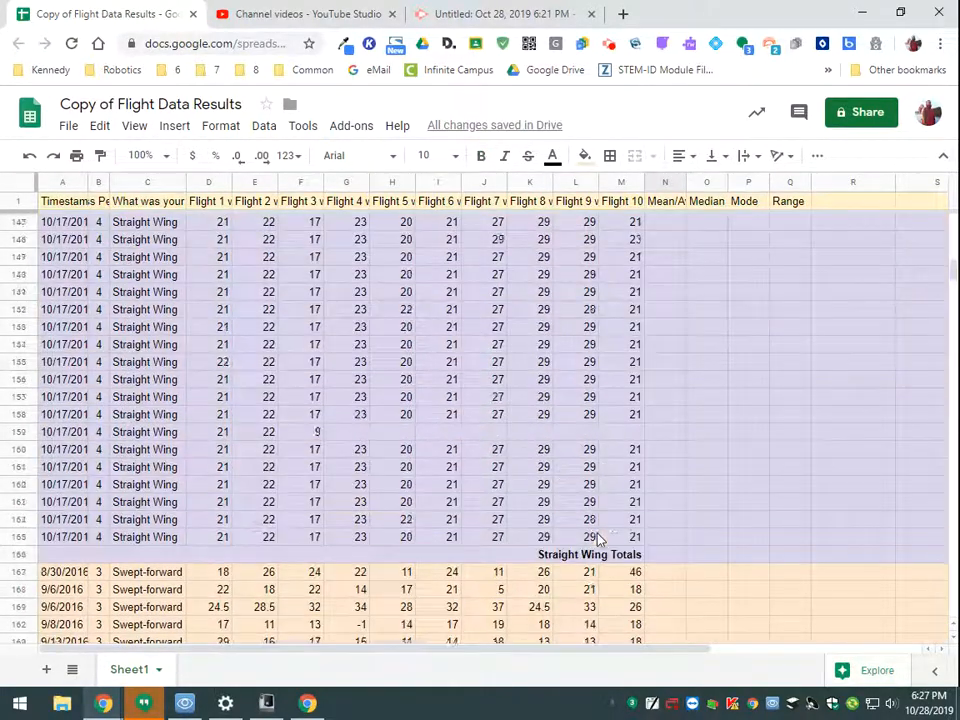
pyautogui.scroll(10, 600, 540)
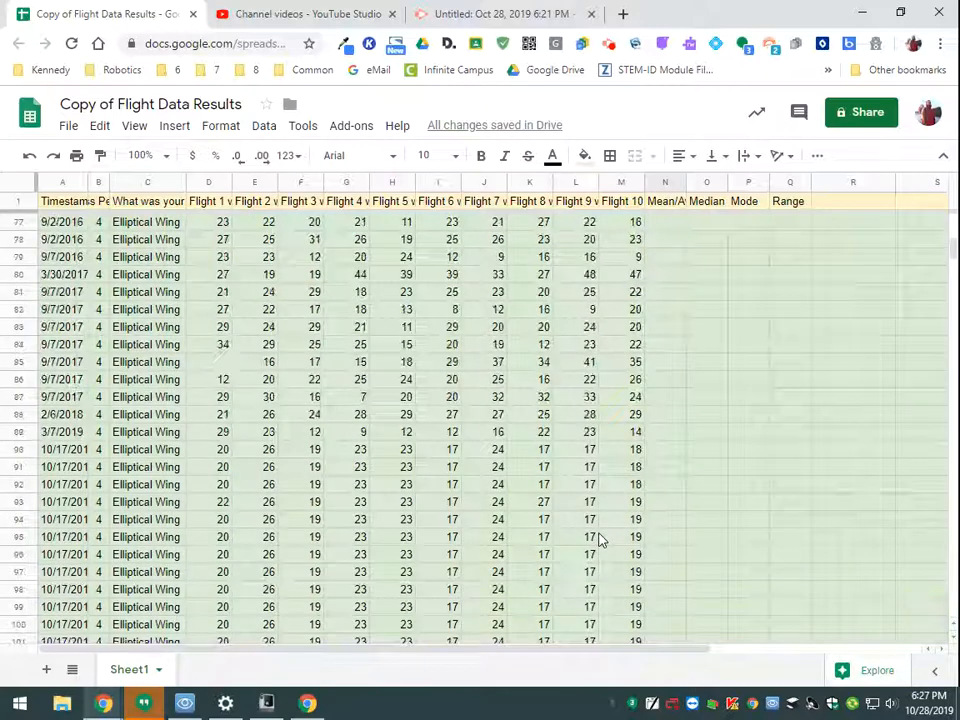
pyautogui.scroll(10, 628, 530)
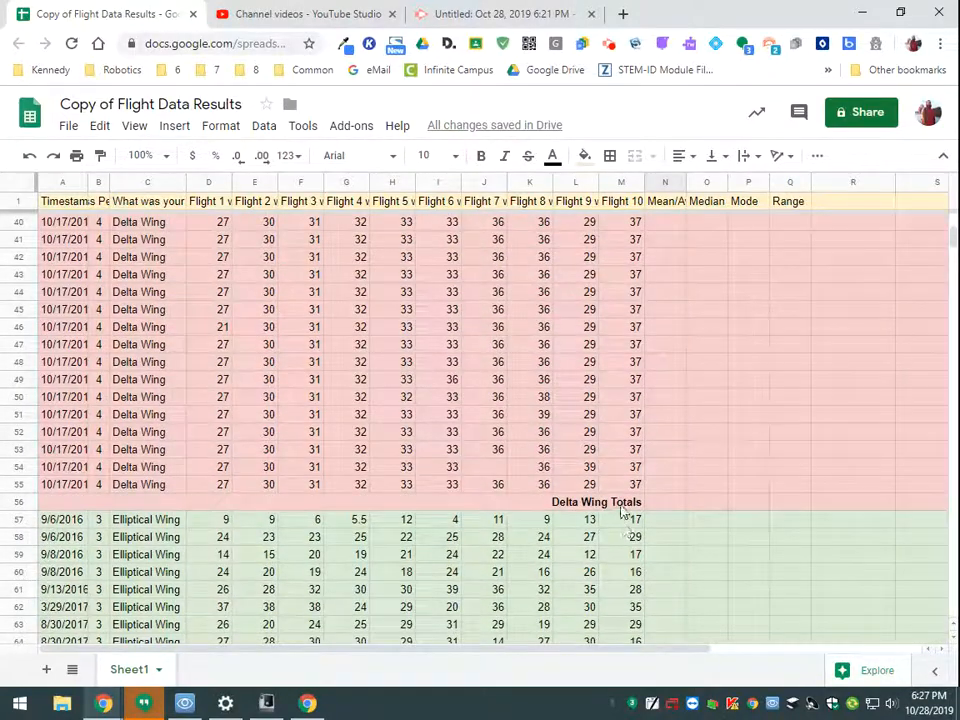
pyautogui.scroll(1, 632, 515)
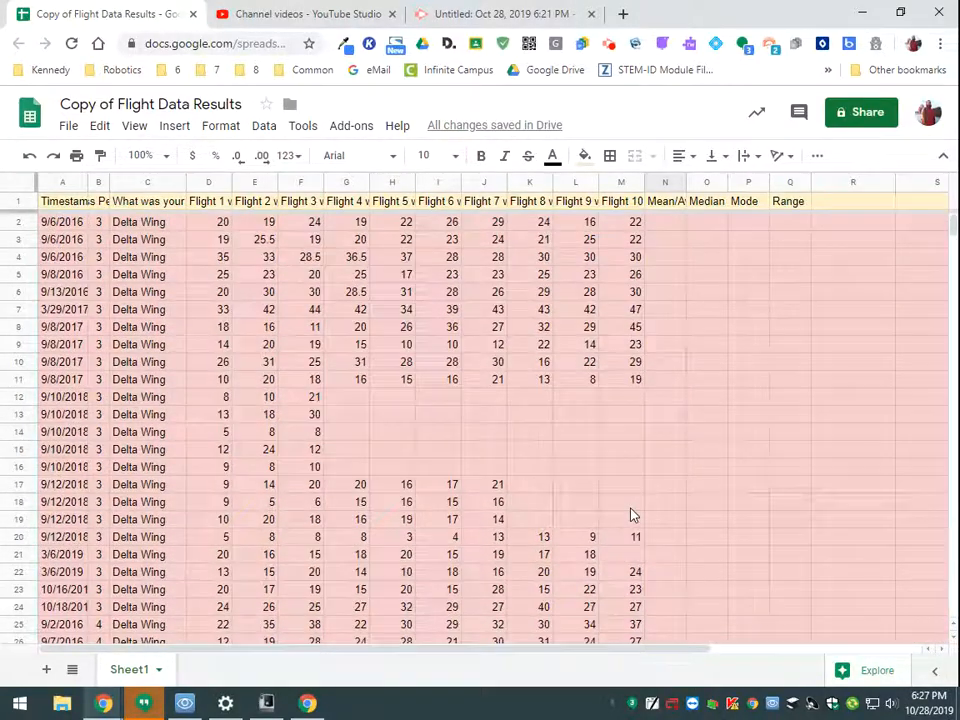
pyautogui.scroll(-13, 678, 476)
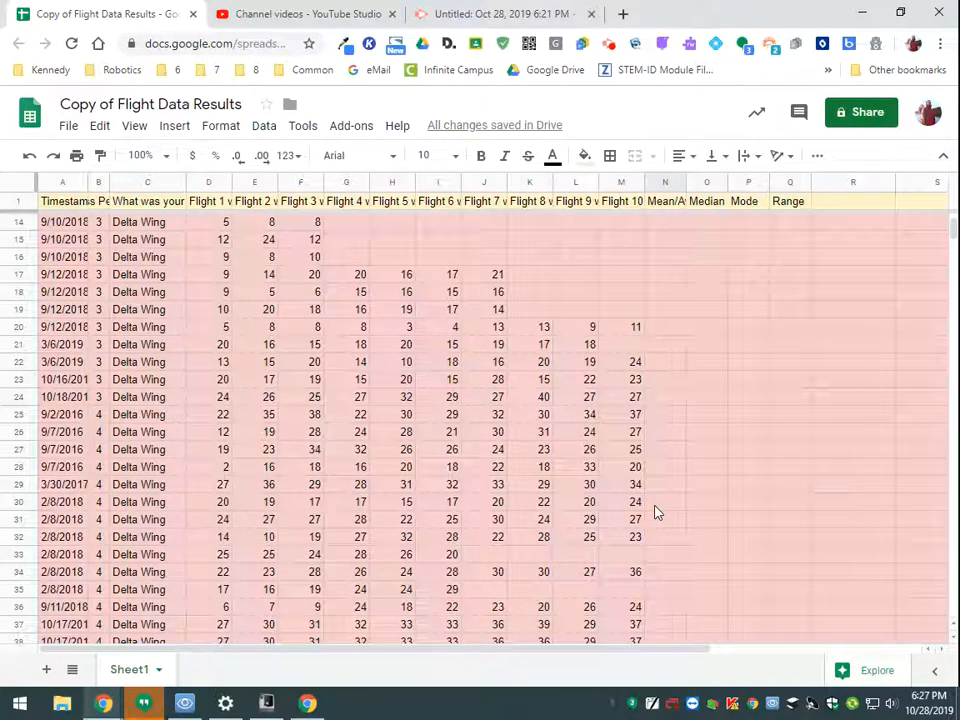